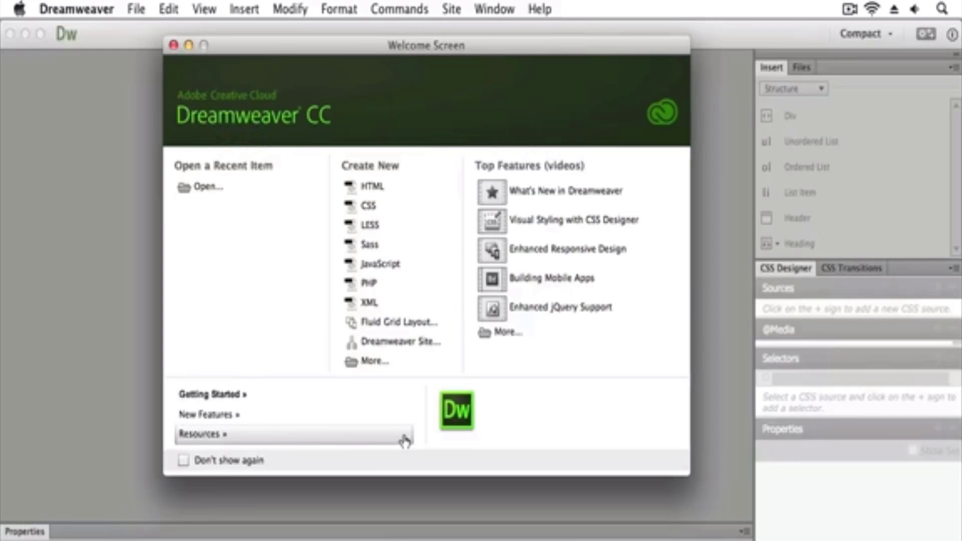
- Reset the Compact workspace layout to its default panel arrangement
{"action": "left_click", "coordinate": [496, 8]}
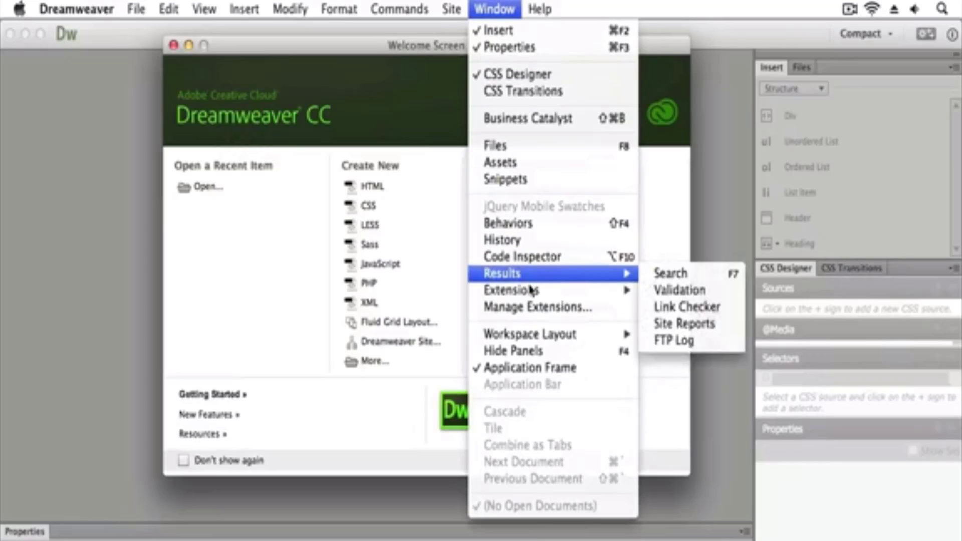
{"action": "mouse_move", "coordinate": [551, 335]}
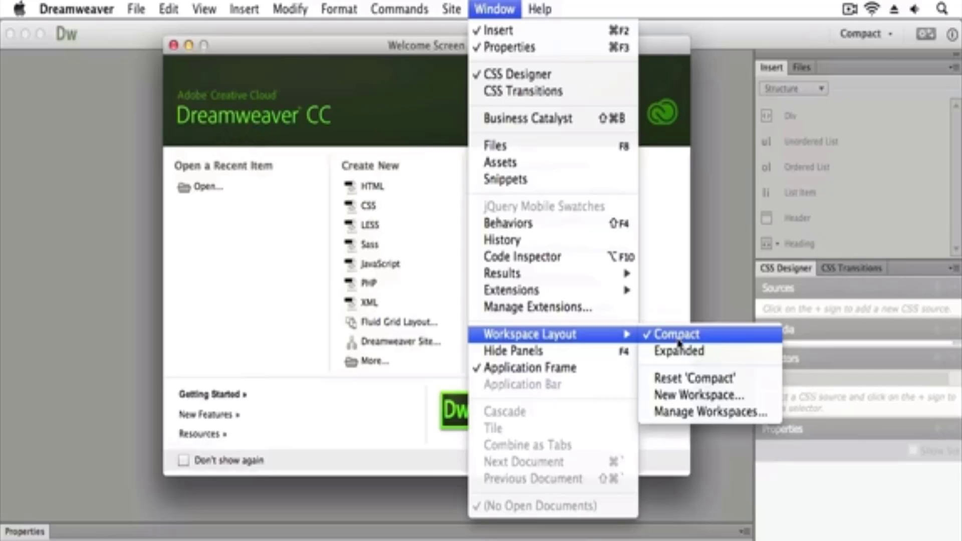
{"action": "left_click", "coordinate": [682, 379]}
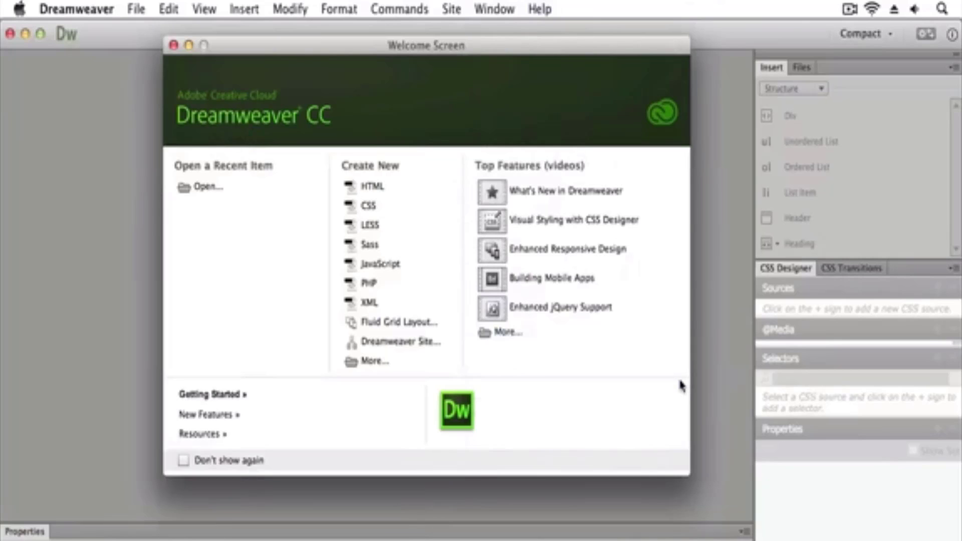
- Start a new site definition and name the site "Intro to workspace"
{"action": "left_click", "coordinate": [447, 7]}
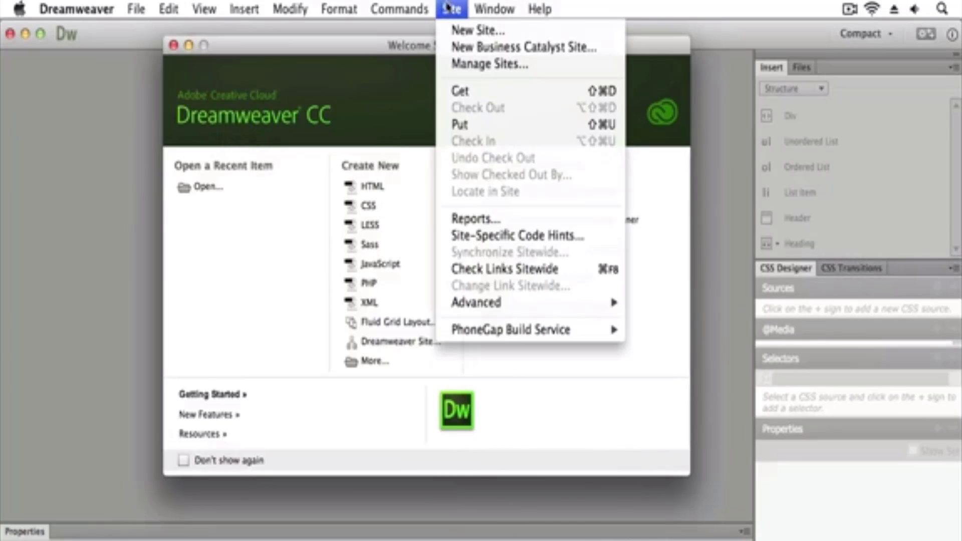
{"action": "left_click", "coordinate": [468, 31]}
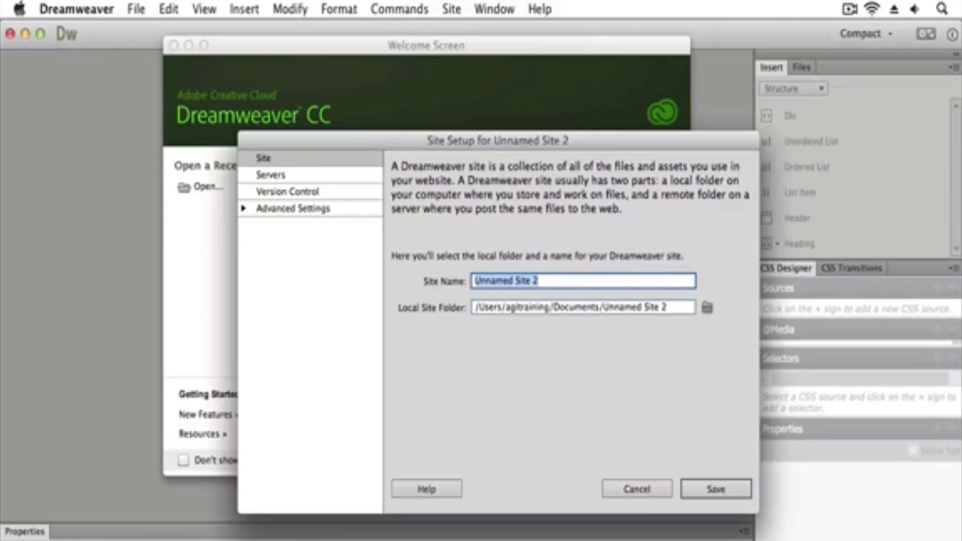
{"action": "type", "text": "Intro to "}
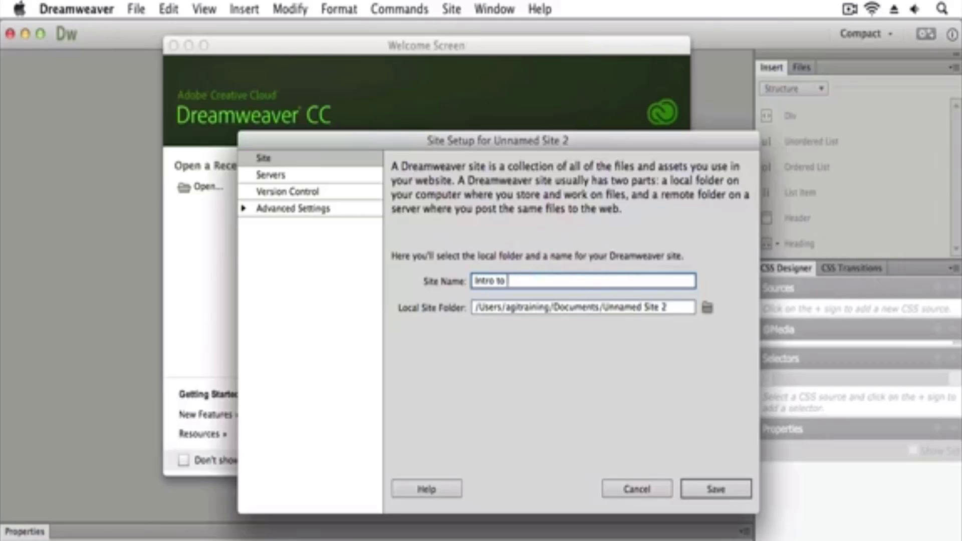
{"action": "type", "text": "workspace"}
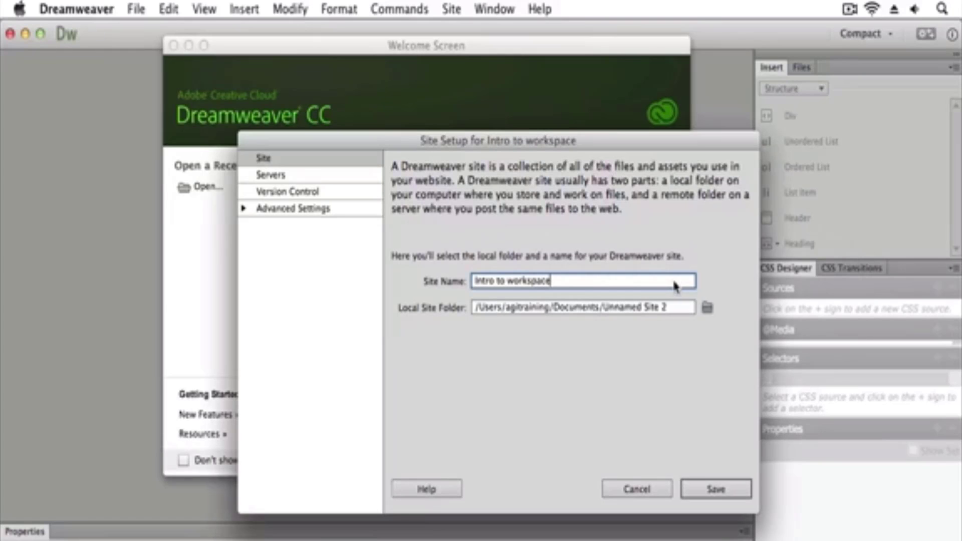
- Set the local site folder to DWCC_Intro_to_Workspace on the Desktop and save the site setup
{"action": "left_click", "coordinate": [708, 307]}
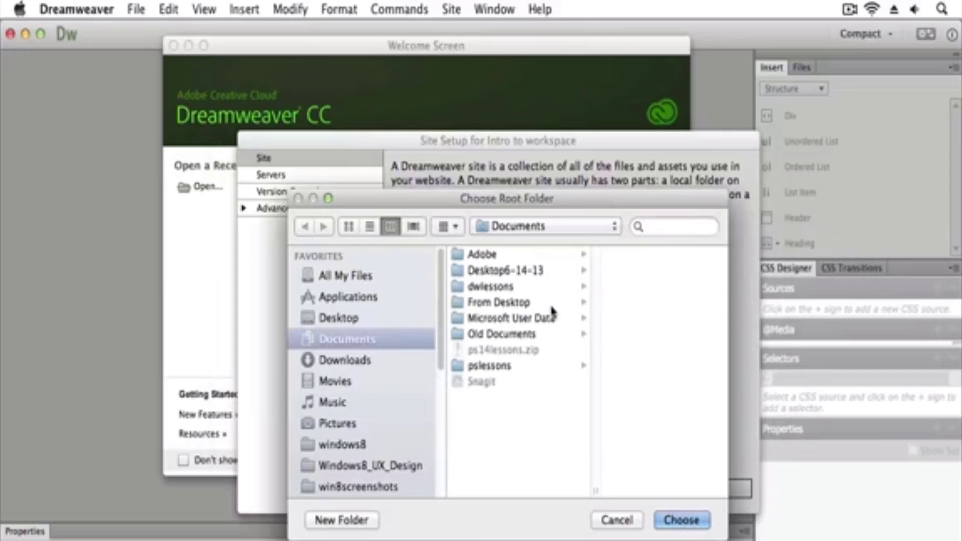
{"action": "left_click", "coordinate": [363, 321]}
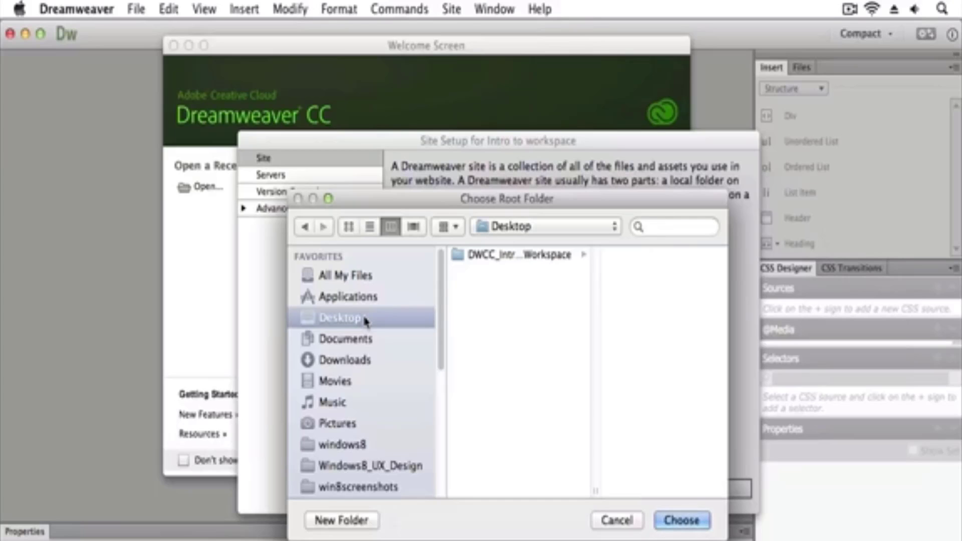
{"action": "left_click", "coordinate": [492, 259]}
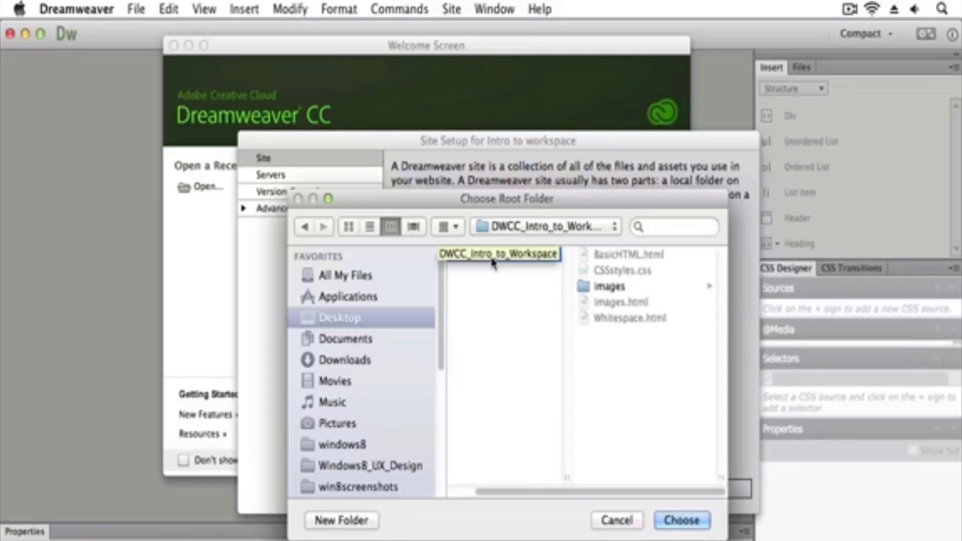
{"action": "left_click", "coordinate": [681, 521]}
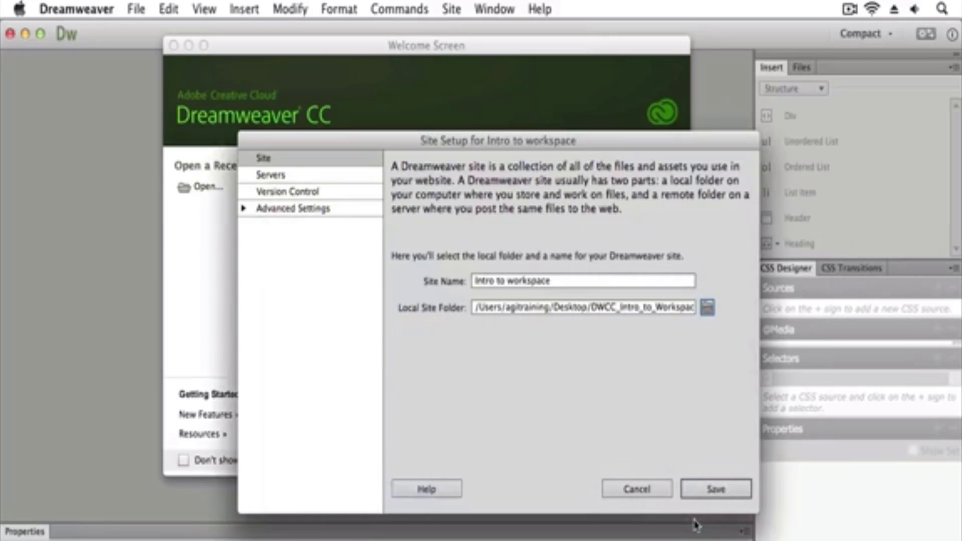
{"action": "left_click", "coordinate": [712, 496]}
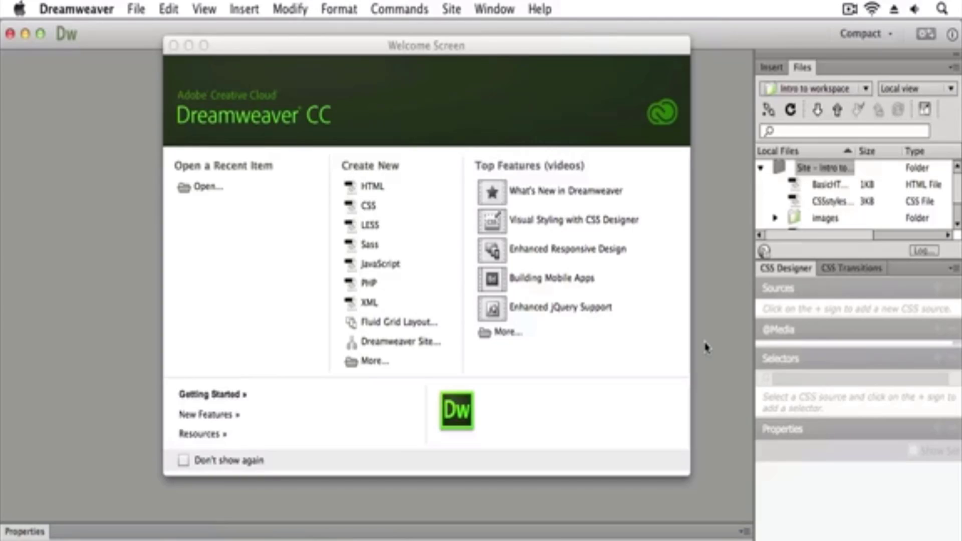
- Collapse the CSS Designer to give the file list more room and widen the Local Files column to fit the full file names
{"action": "double_click", "coordinate": [785, 273]}
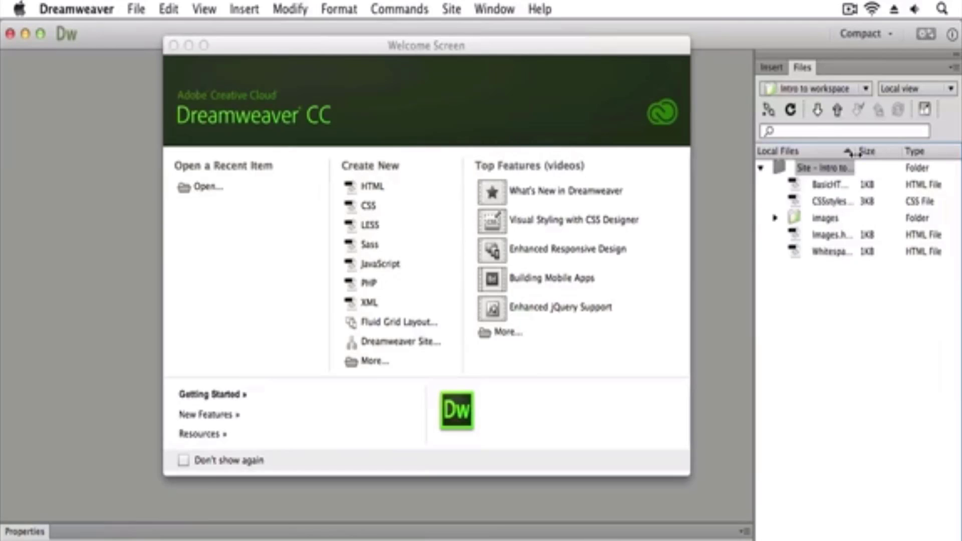
{"action": "left_click_drag", "start_coordinate": [850, 151], "coordinate": [890, 152]}
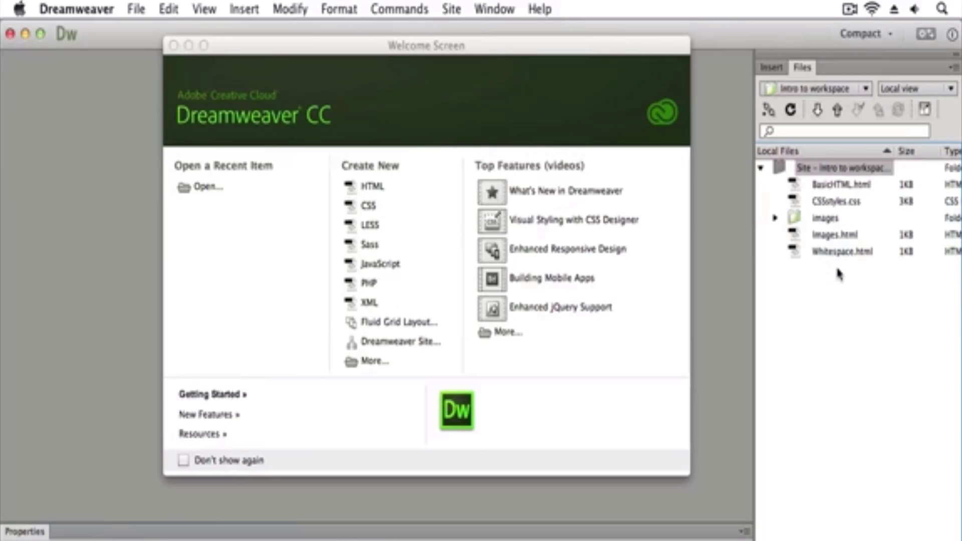
{"action": "right_click", "coordinate": [837, 190]}
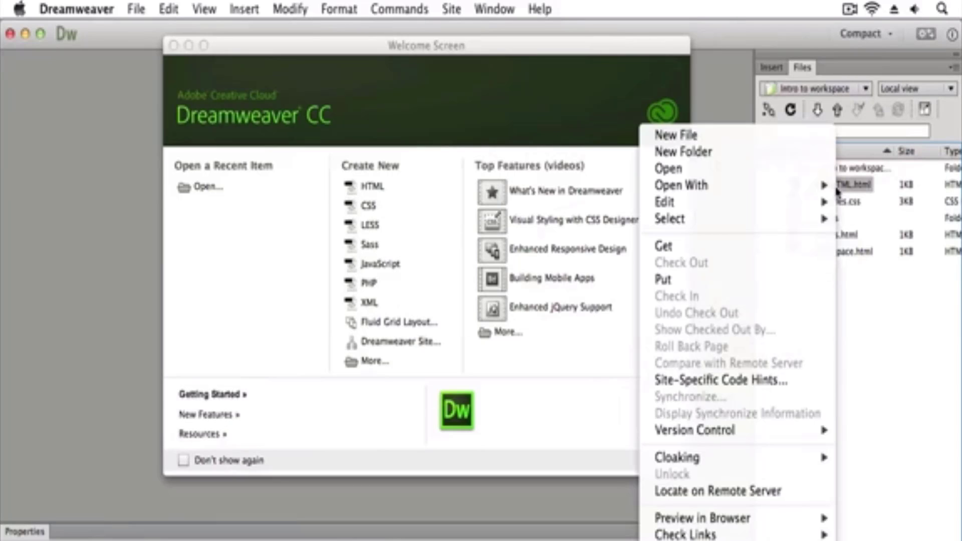
{"action": "mouse_move", "coordinate": [829, 205]}
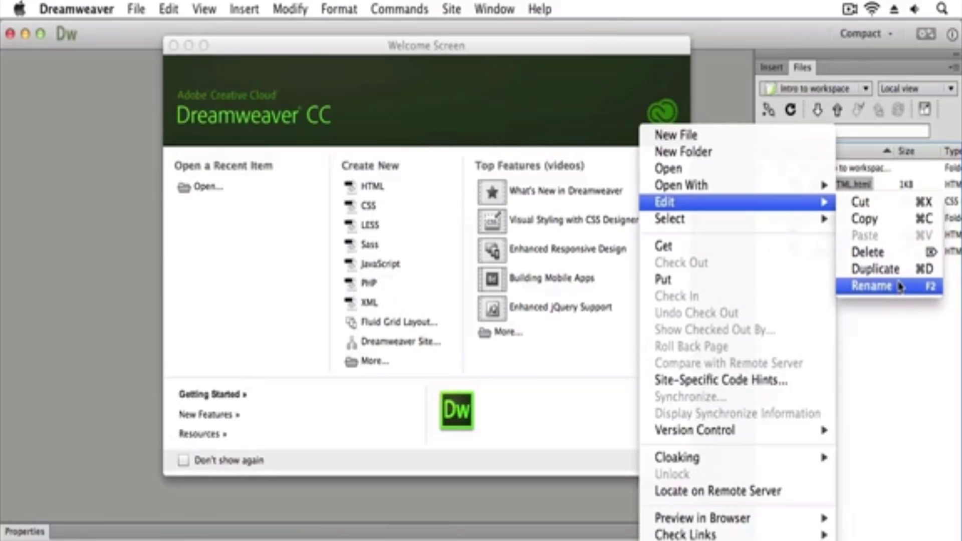
{"action": "left_click", "coordinate": [893, 320]}
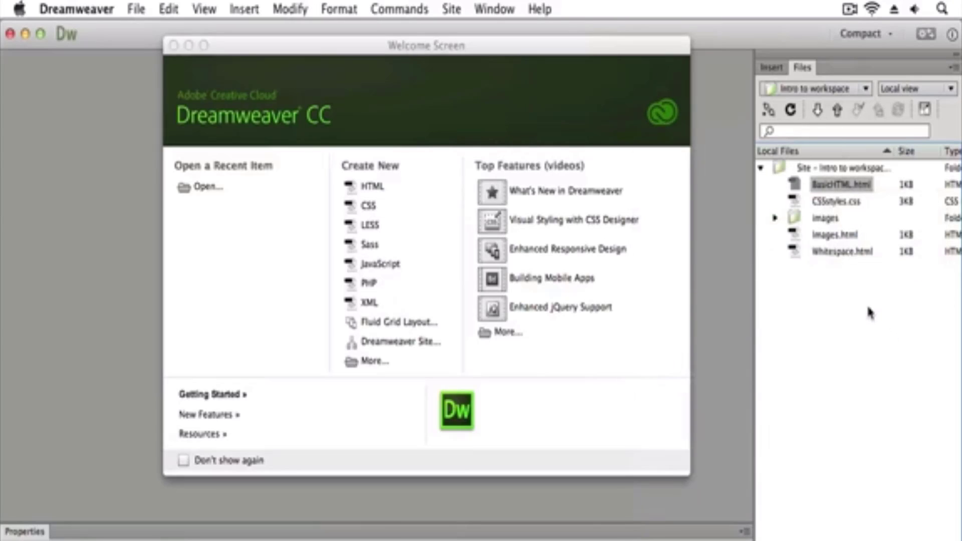
- Open BasicHTML.html and replace the ellipsis after "My text and pictures go here" with a single period
{"action": "double_click", "coordinate": [867, 186]}
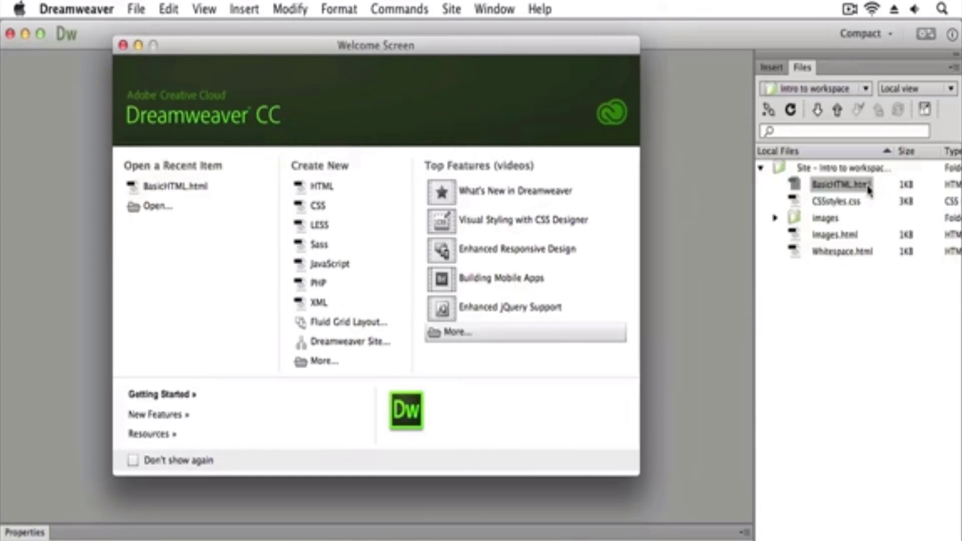
{"action": "double_click", "coordinate": [839, 189]}
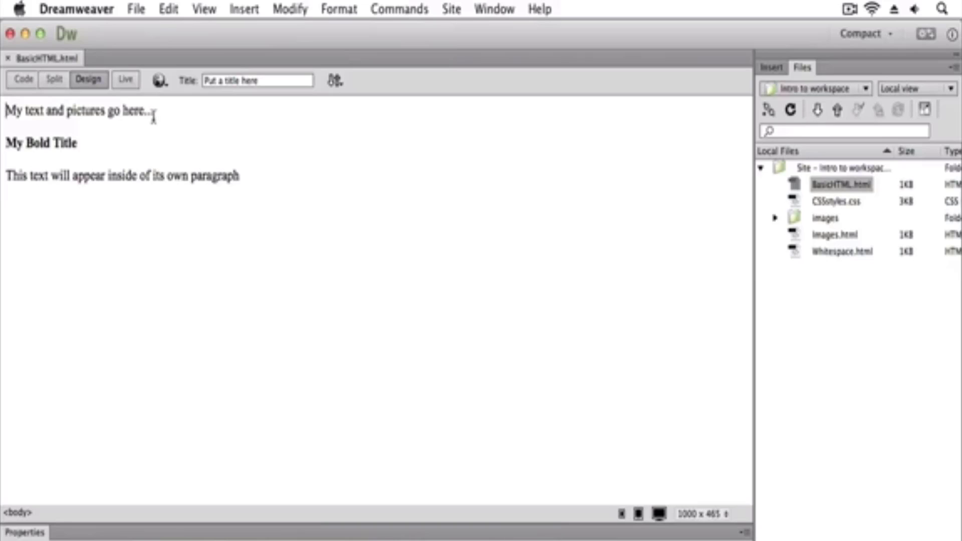
{"action": "left_click_drag", "start_coordinate": [144, 116], "coordinate": [155, 116]}
{"action": "type", "text": "."}
- Show the page's code, and in Split view add a paragraph above the first line reading "Adding text here produces code on the opposite side."
{"action": "left_click", "coordinate": [24, 79]}
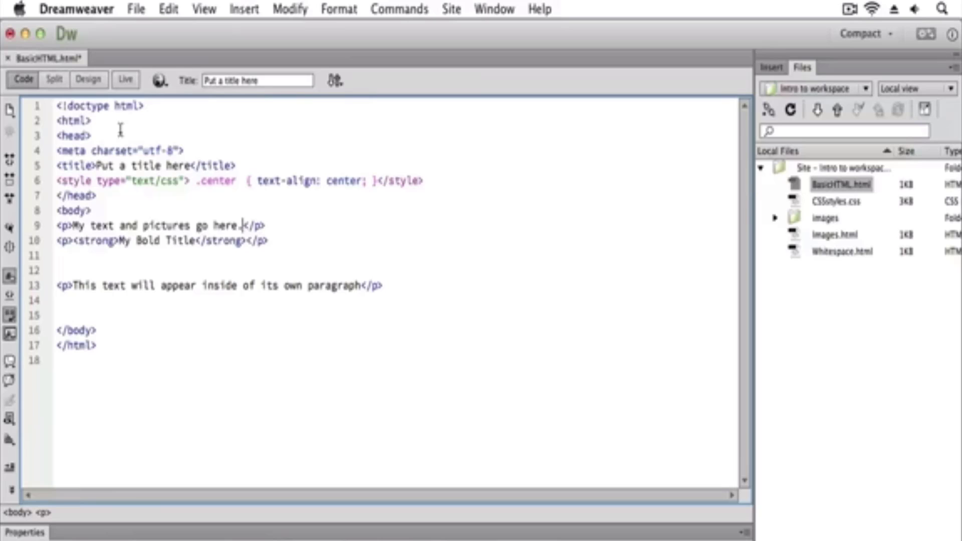
{"action": "left_click", "coordinate": [54, 81]}
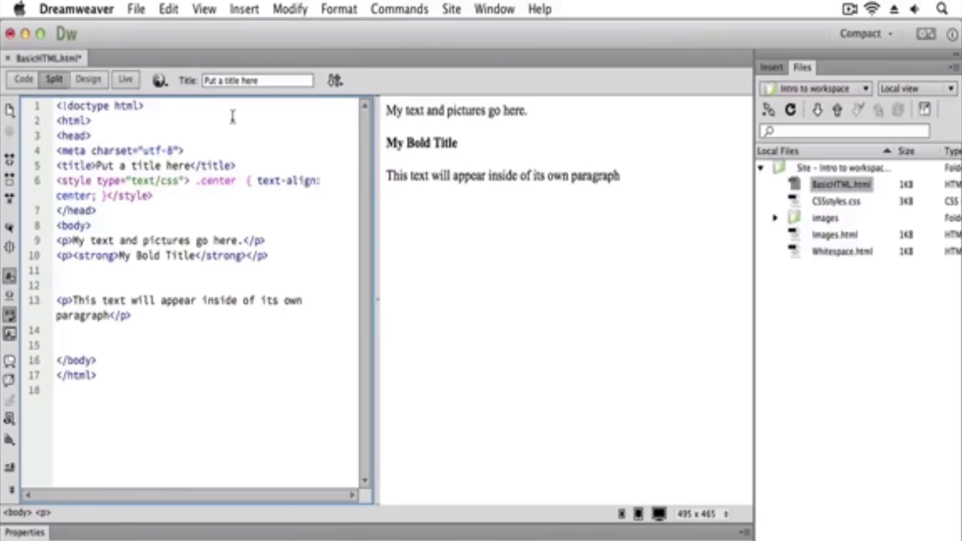
{"action": "left_click", "coordinate": [389, 112]}
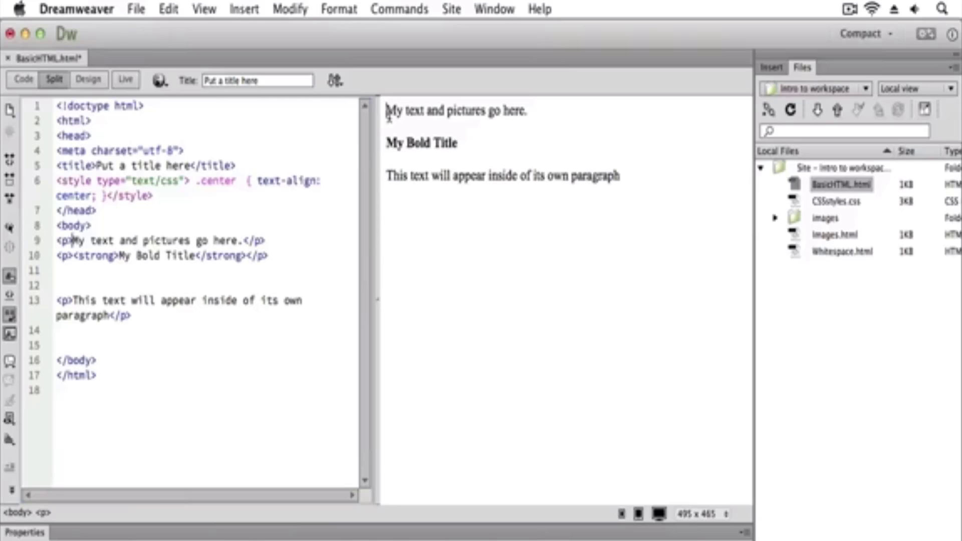
{"action": "key", "text": "Return"}
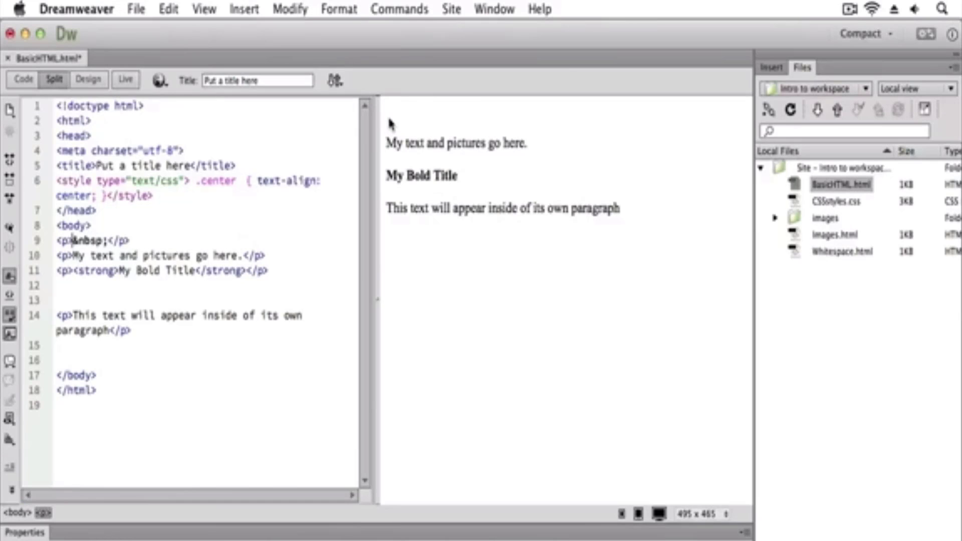
{"action": "type", "text": "Adding to"}
{"action": "type", "text": "xt her"}
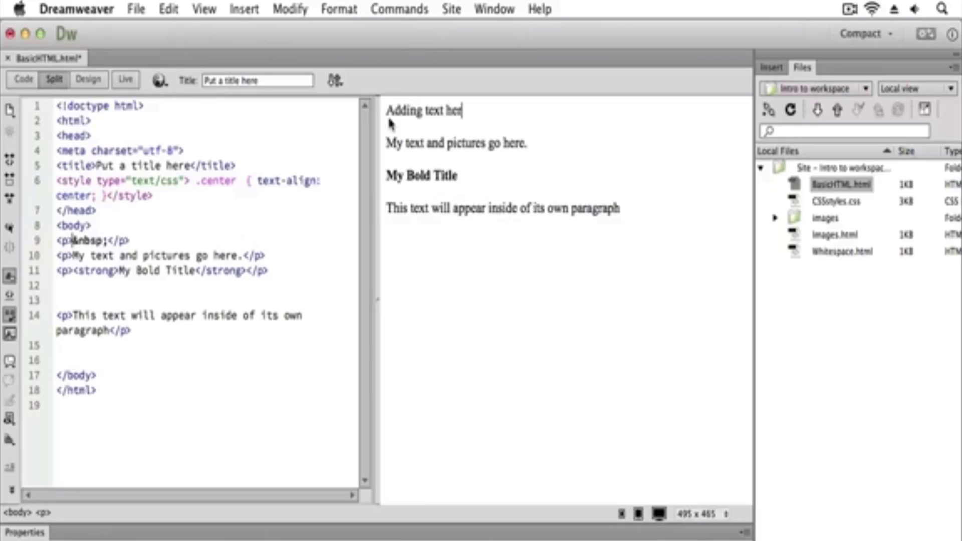
{"action": "type", "text": "e produces "}
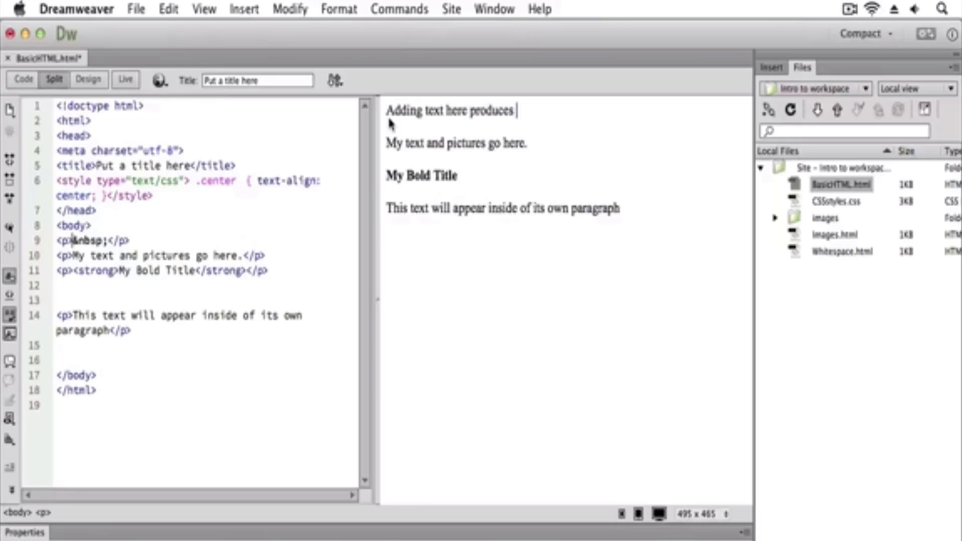
{"action": "type", "text": "code on the o"}
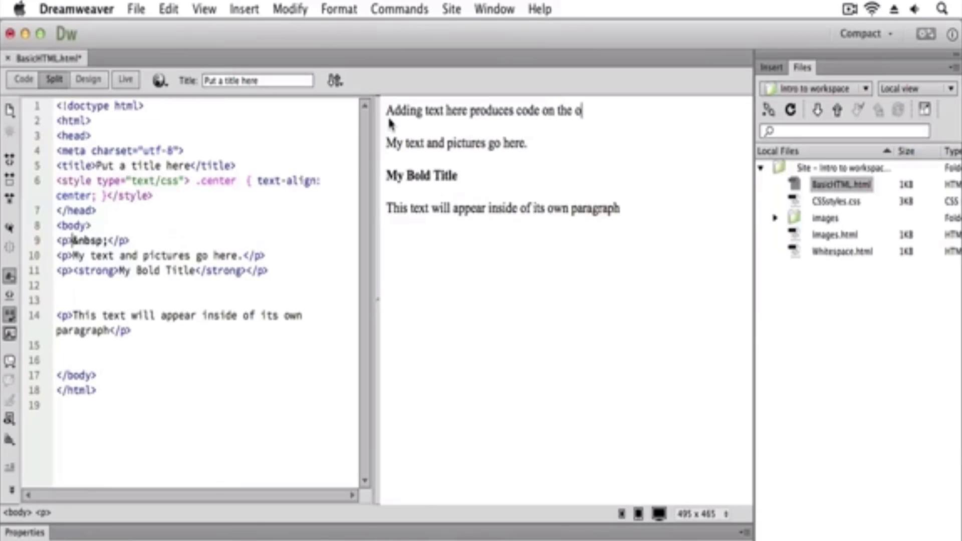
{"action": "type", "text": "pposite side"}
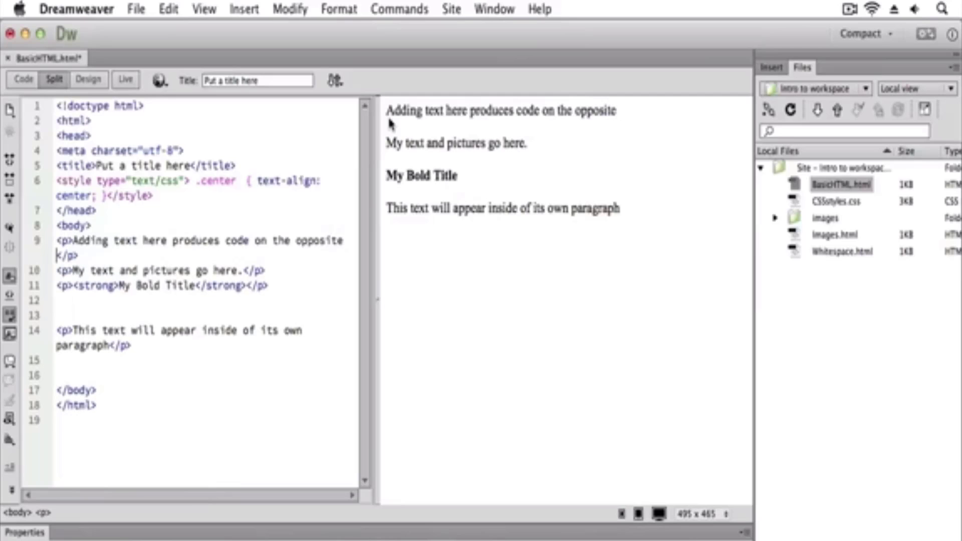
{"action": "type", "text": "."}
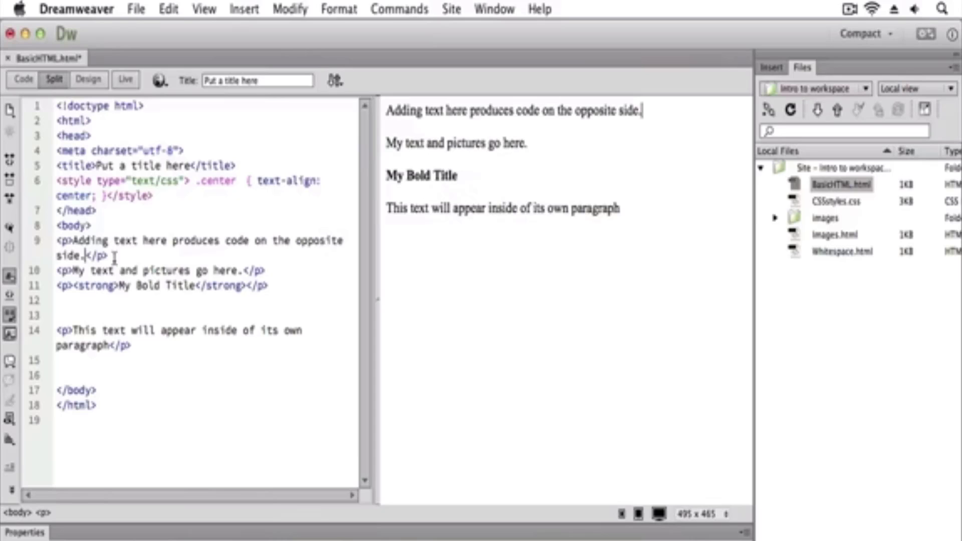
- Switch to Design view, preview the page in Live view and return to the editable design
{"action": "left_click", "coordinate": [91, 85]}
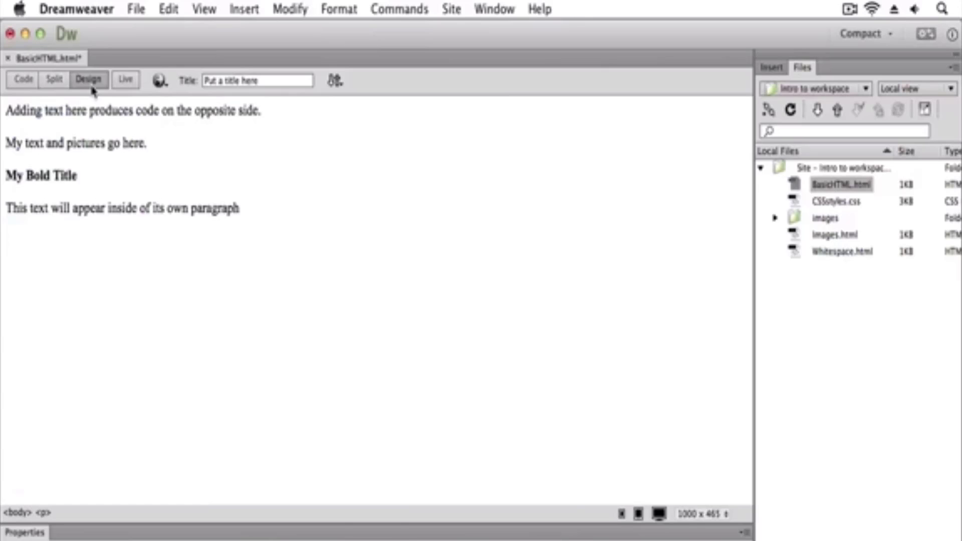
{"action": "left_click", "coordinate": [127, 81]}
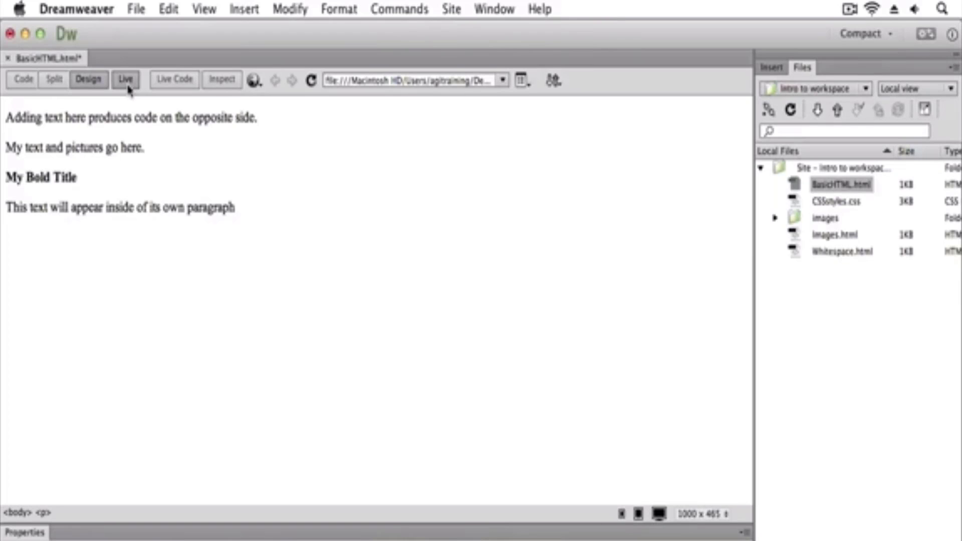
{"action": "left_click", "coordinate": [126, 81]}
{"action": "left_click_drag", "start_coordinate": [131, 118], "coordinate": [160, 120]}
{"action": "left_click", "coordinate": [130, 84]}
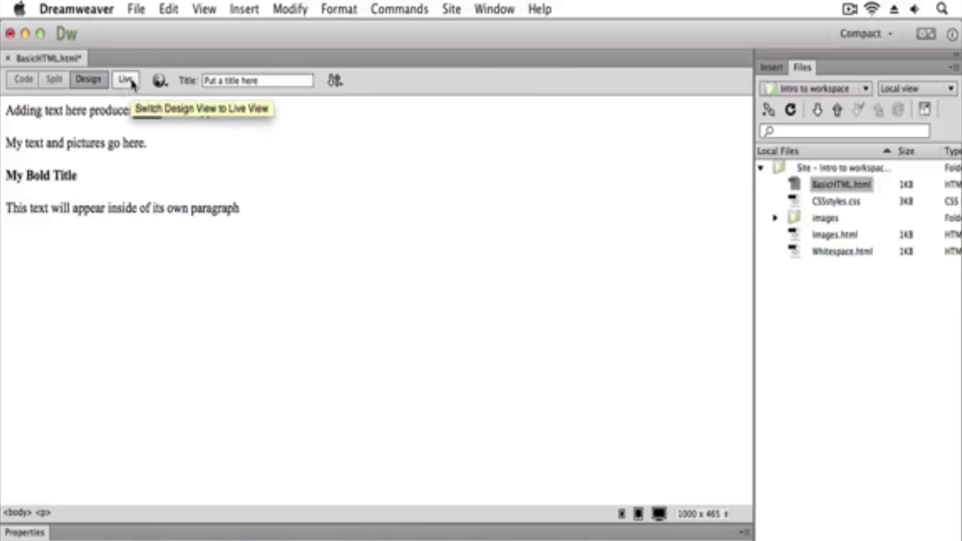
- Preview the page in Safari, saving the changes to BasicHTML.html, and close the browser window
{"action": "left_click", "coordinate": [136, 10]}
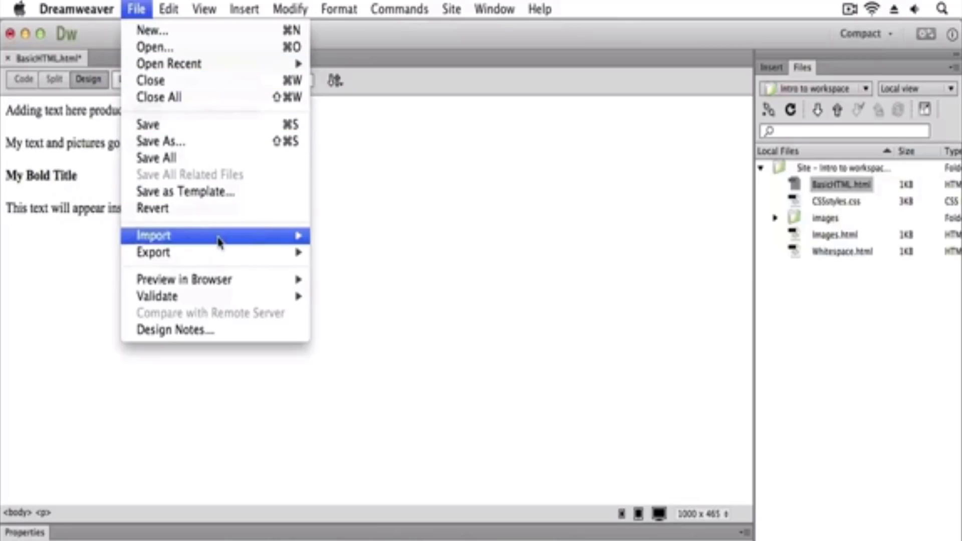
{"action": "mouse_move", "coordinate": [235, 278]}
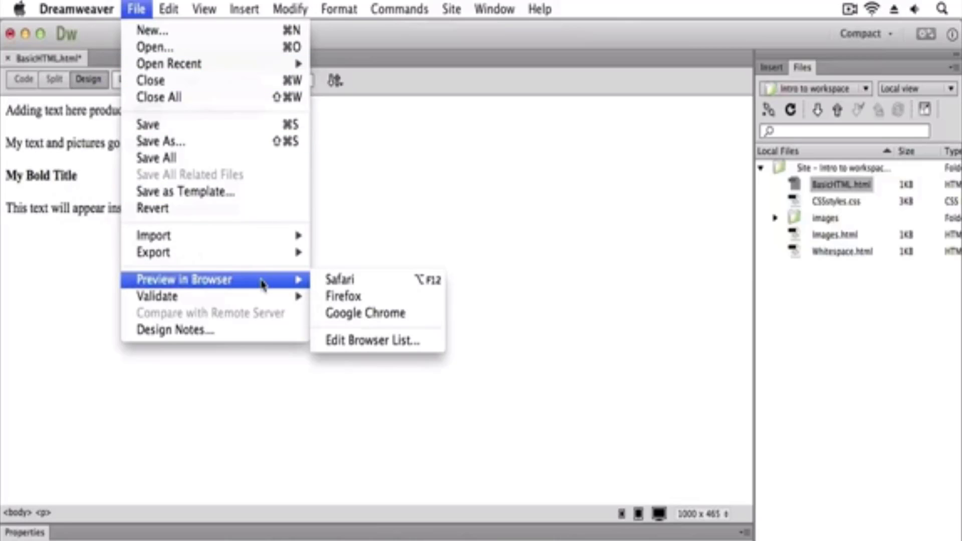
{"action": "left_click", "coordinate": [392, 285]}
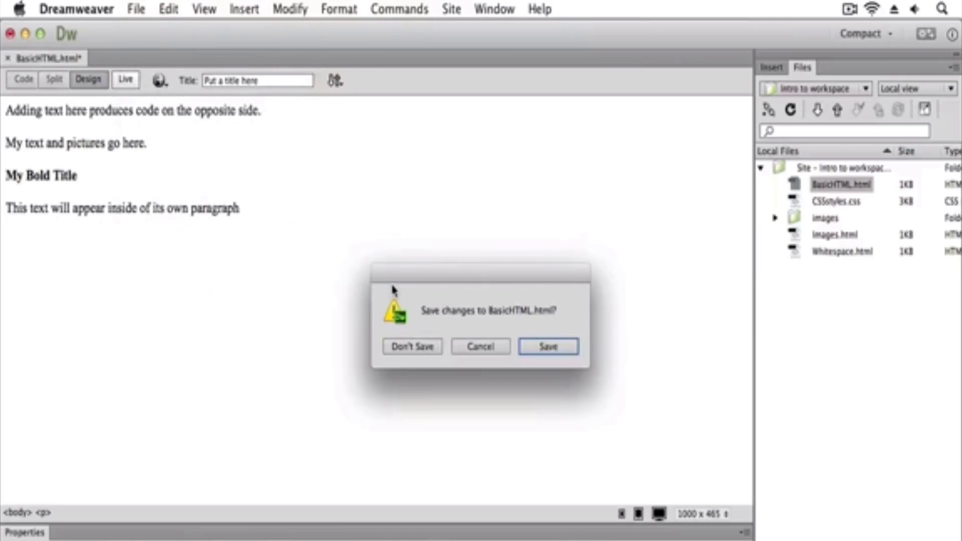
{"action": "left_click", "coordinate": [550, 348]}
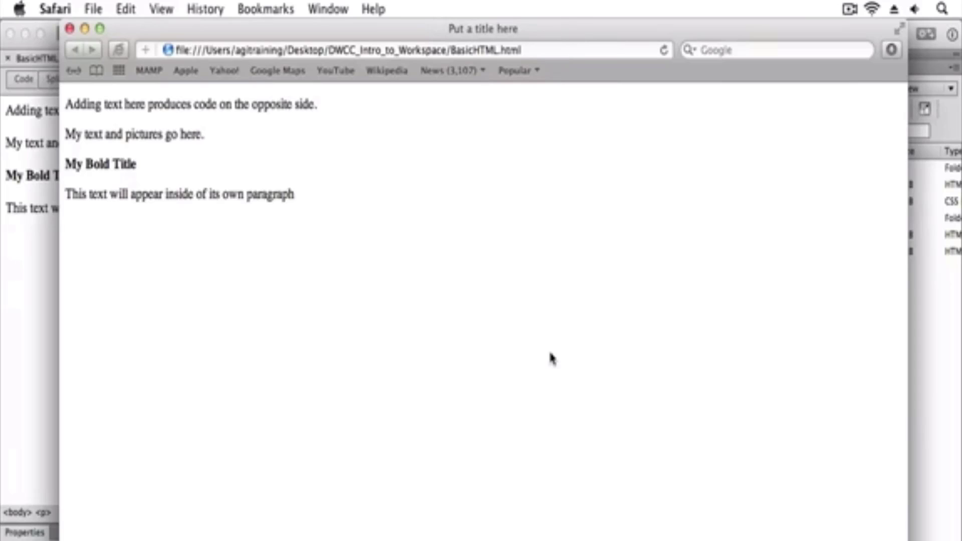
{"action": "left_click", "coordinate": [69, 29]}
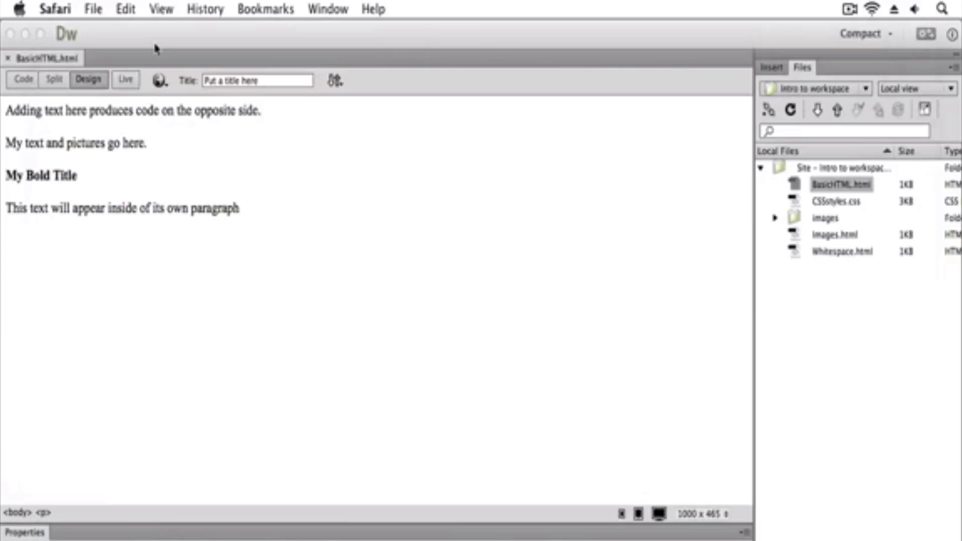